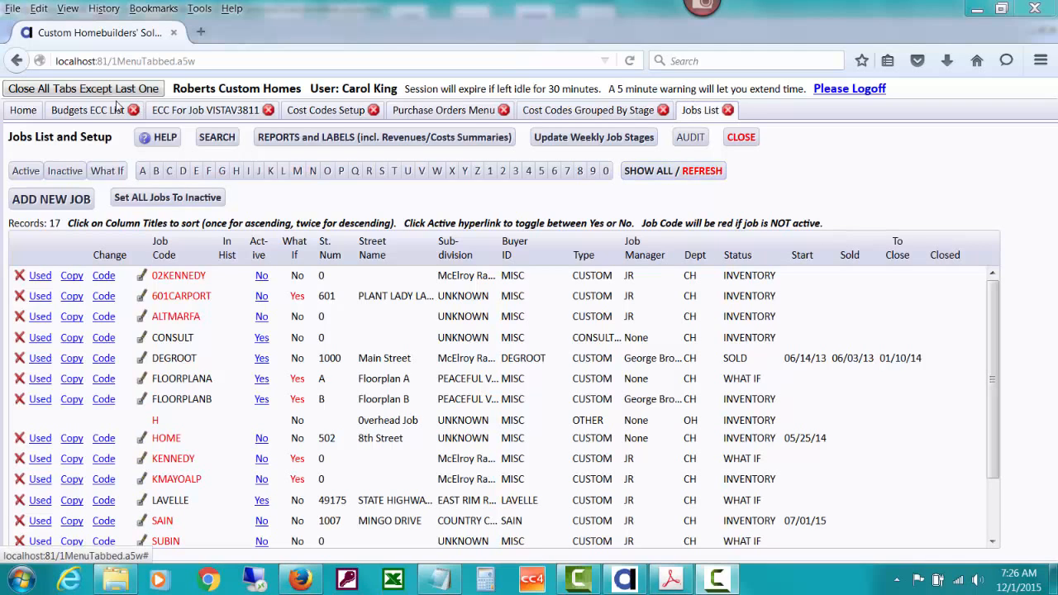
# Open the weekly job stages update from the jobs list and read the Job Stages section of the help tutorials.
pyautogui.click(36, 110)
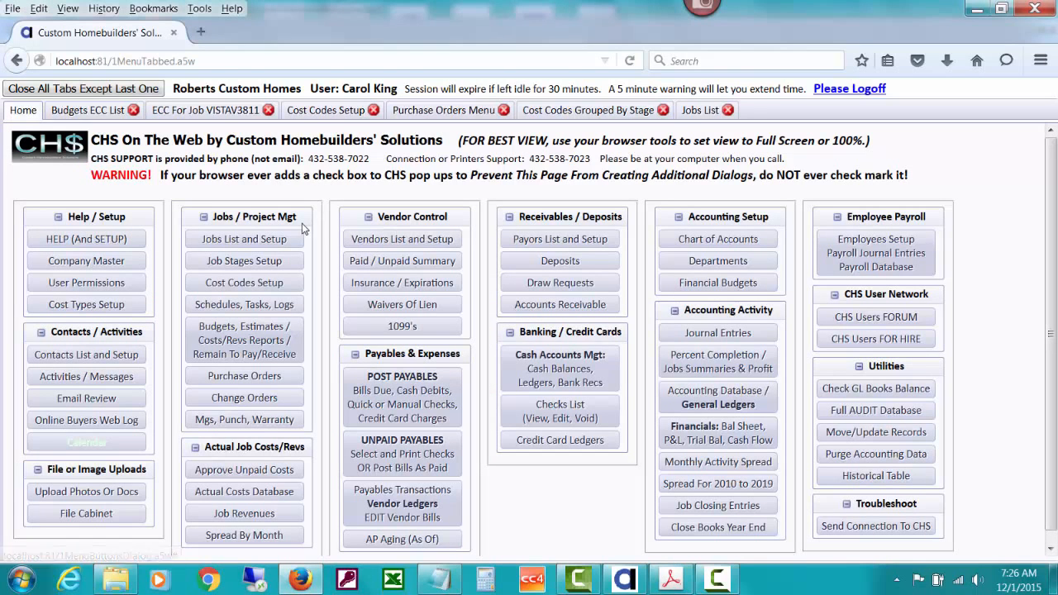
pyautogui.click(701, 110)
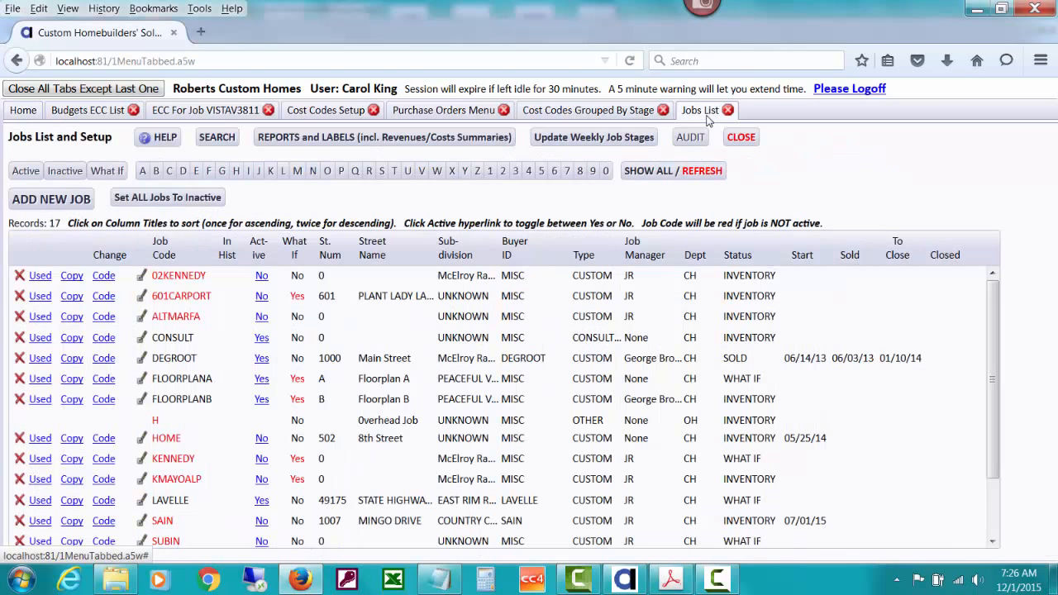
pyautogui.click(541, 140)
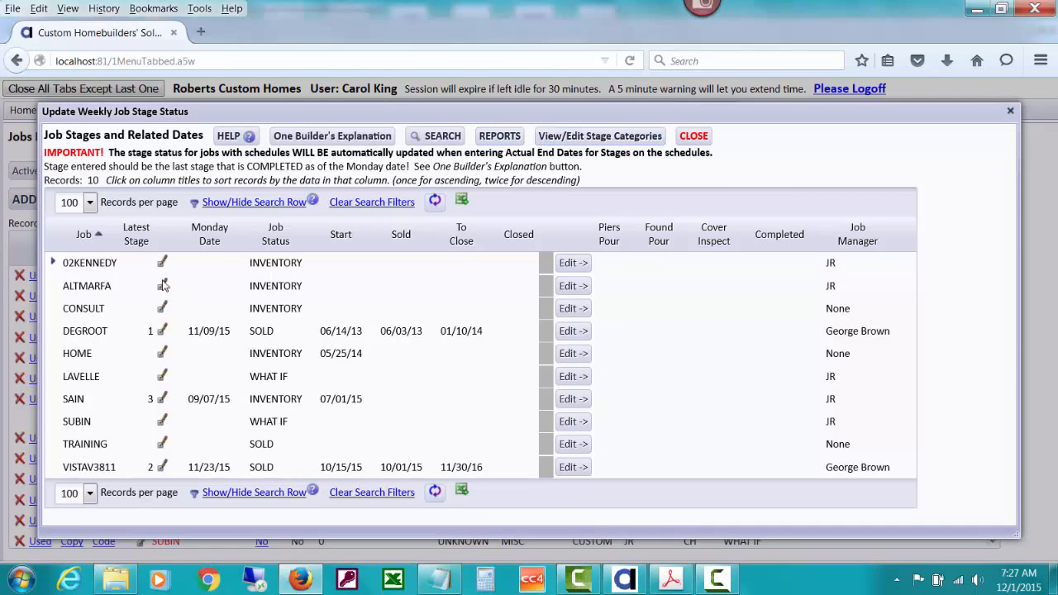
pyautogui.click(233, 138)
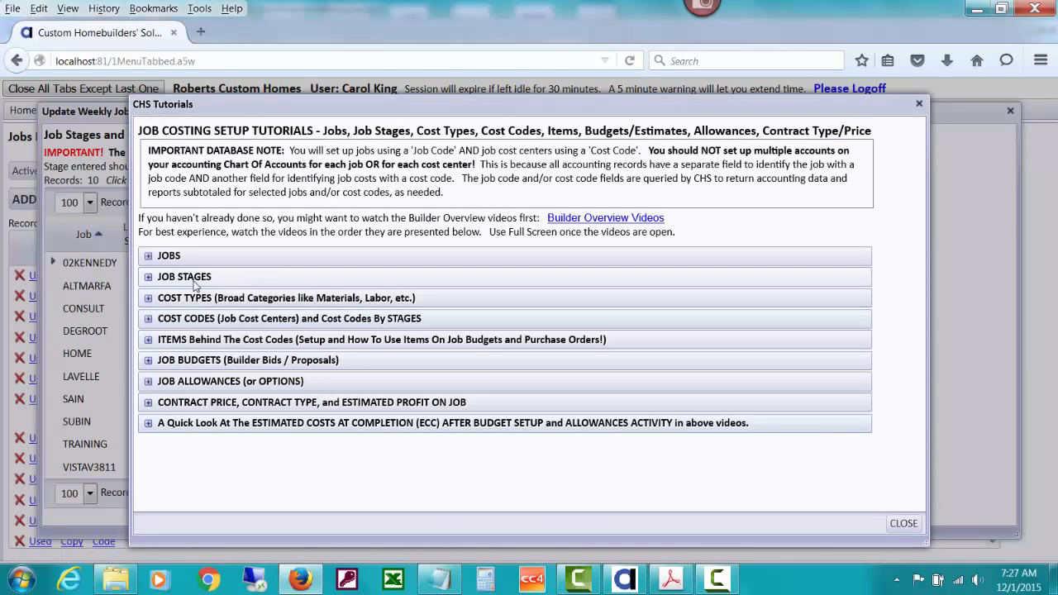
pyautogui.click(185, 278)
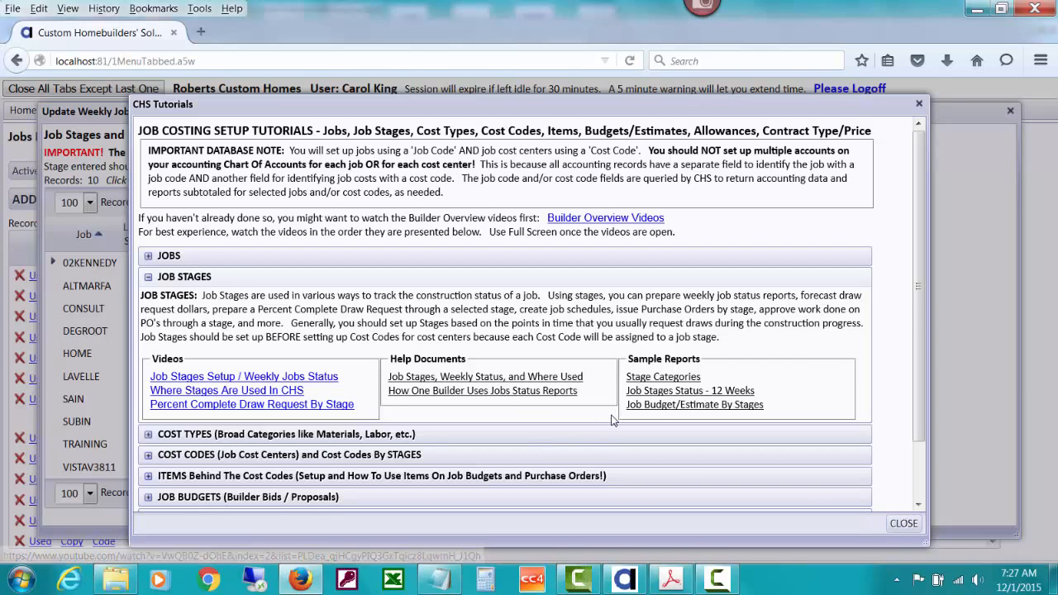
pyautogui.click(903, 523)
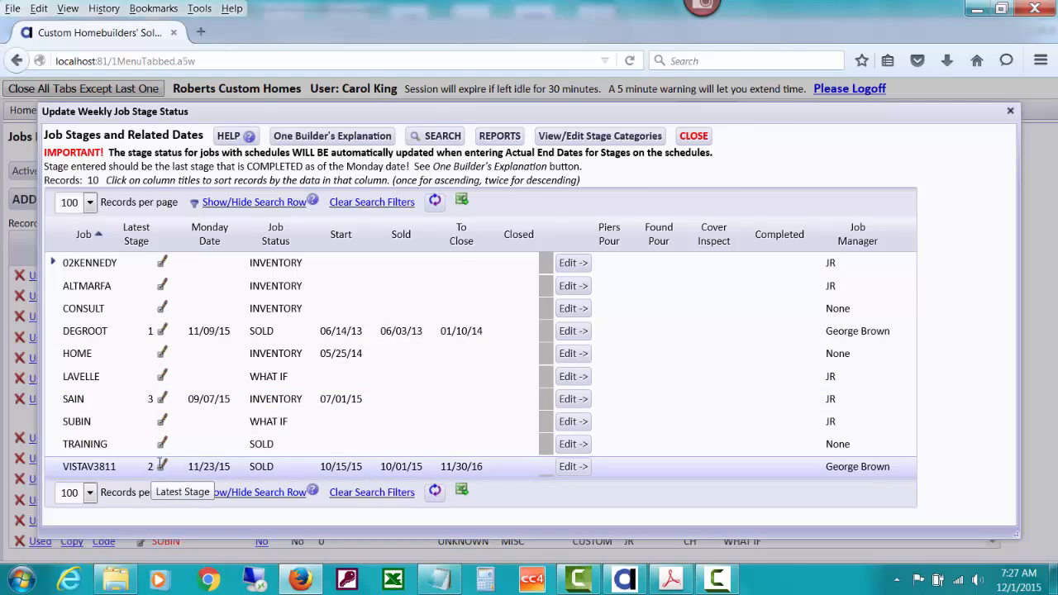
# Review the list of stage categories and their stage codes used for weekly job status.
pyautogui.click(609, 138)
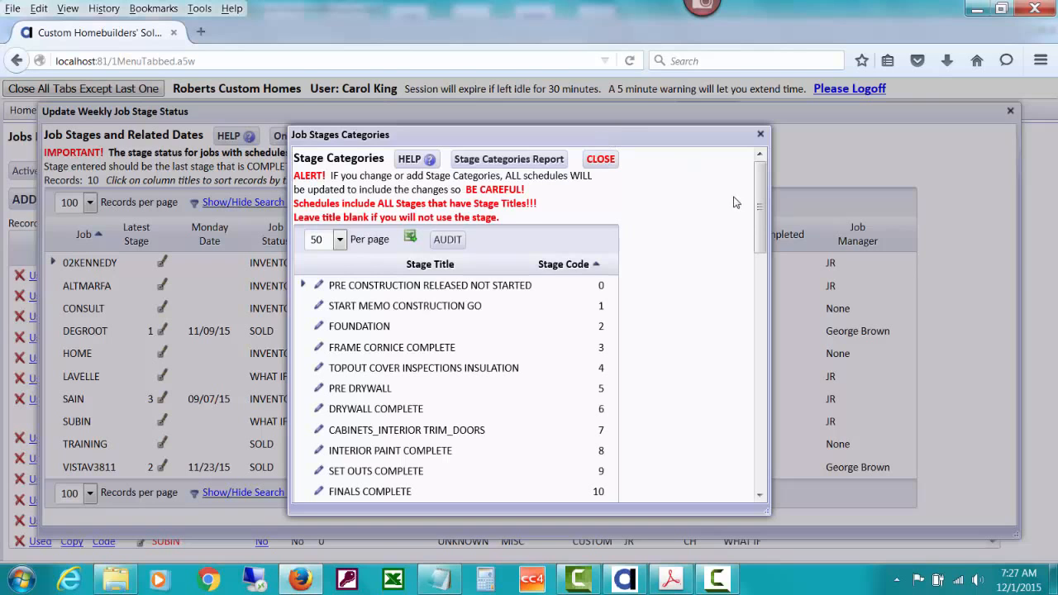
pyautogui.moveTo(758, 211)
pyautogui.mouseDown()
pyautogui.moveTo(760, 347)
pyautogui.moveTo(761, 227)
pyautogui.mouseUp()
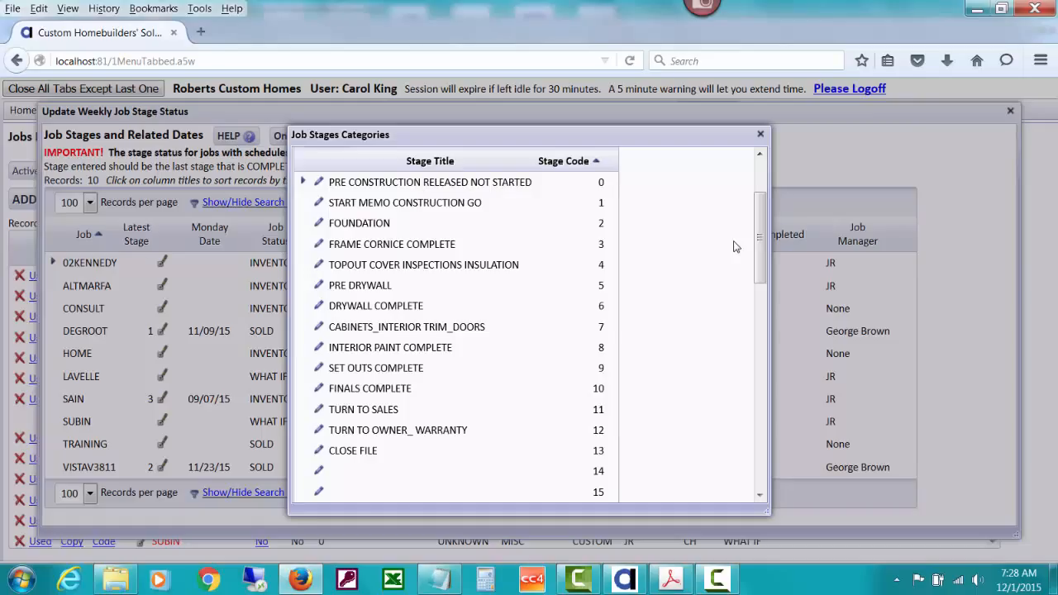
pyautogui.click(761, 135)
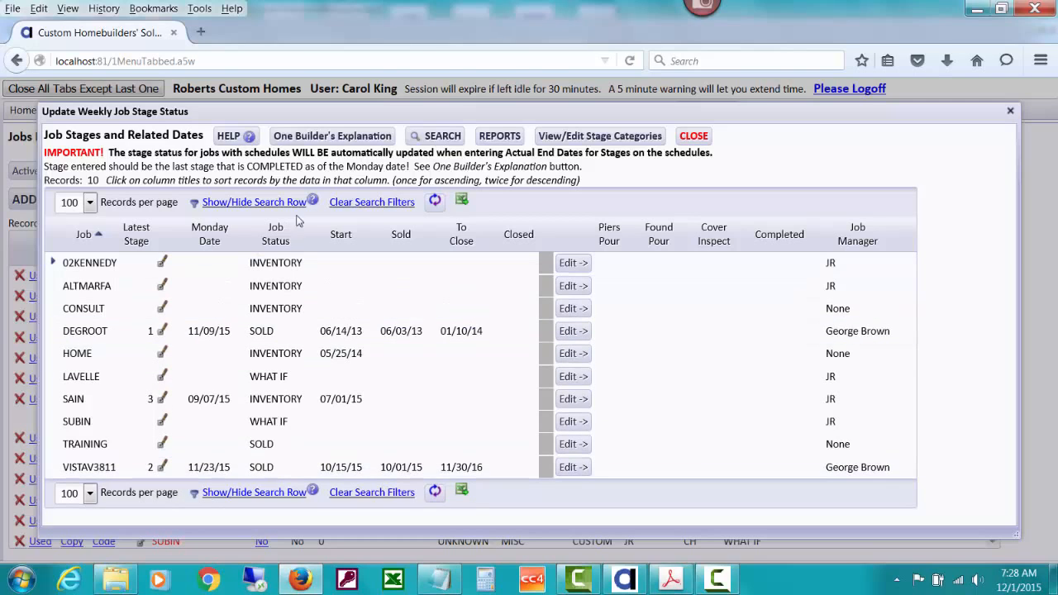
# View the Past 12 Week Stages Spreadsheet report for the jobs in progress and return to the jobs list.
pyautogui.click(519, 140)
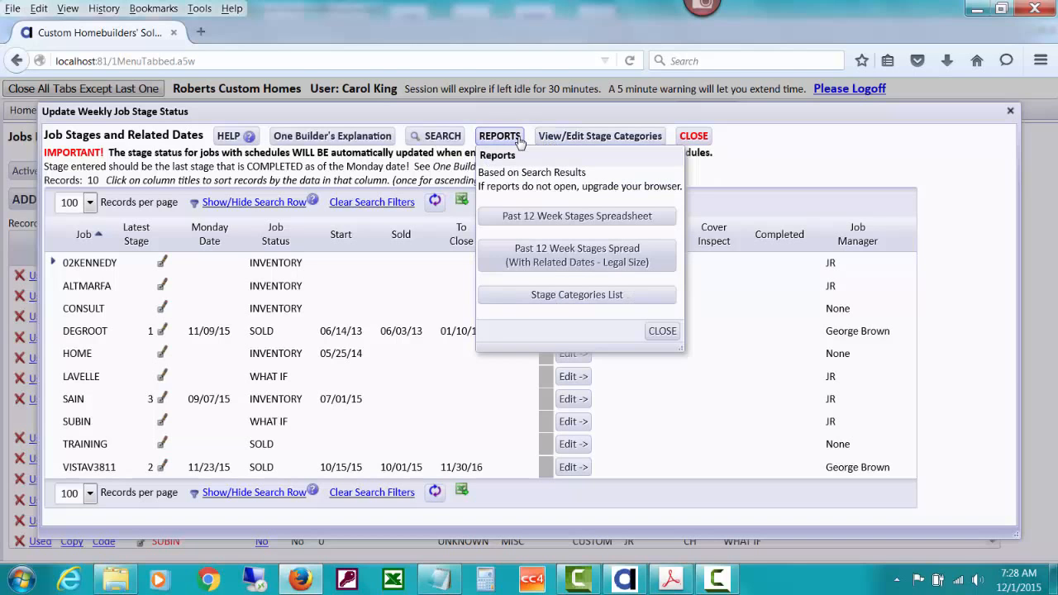
pyautogui.click(538, 219)
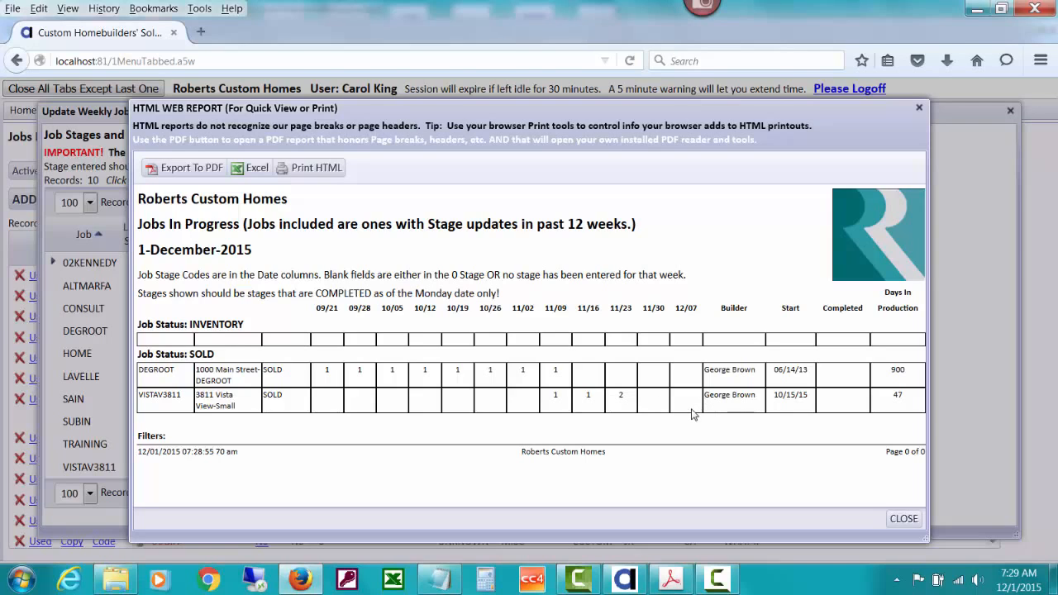
pyautogui.click(901, 519)
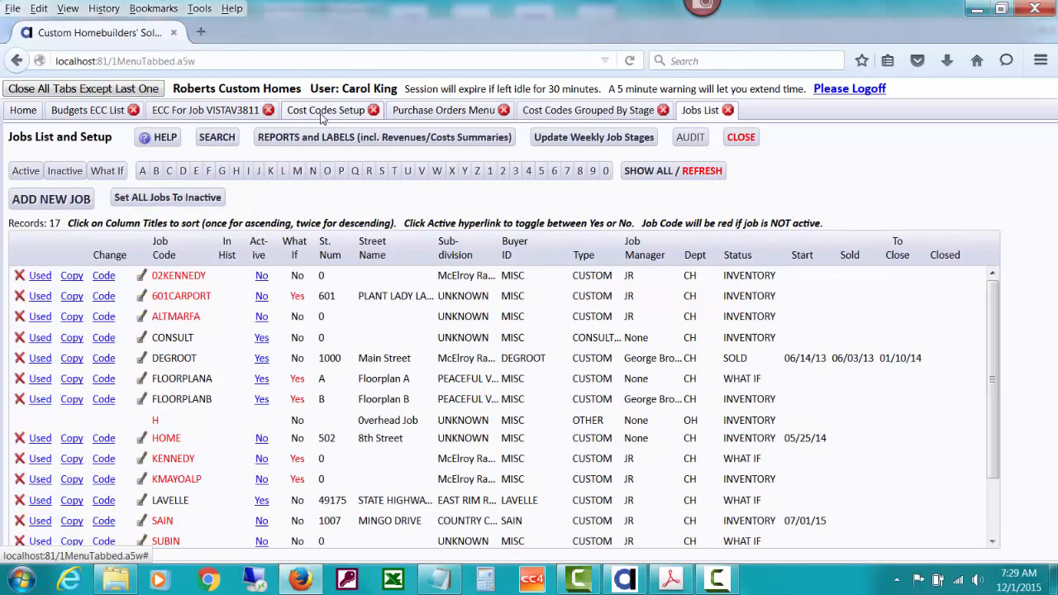
# Bring up the 3600 Plumbing cost codes and read the price and draws in Bid_UNITED_PLUMBING_PROPOSAL.pdf from the 3400_Bids And Purchase Orders folder.
pyautogui.click(323, 115)
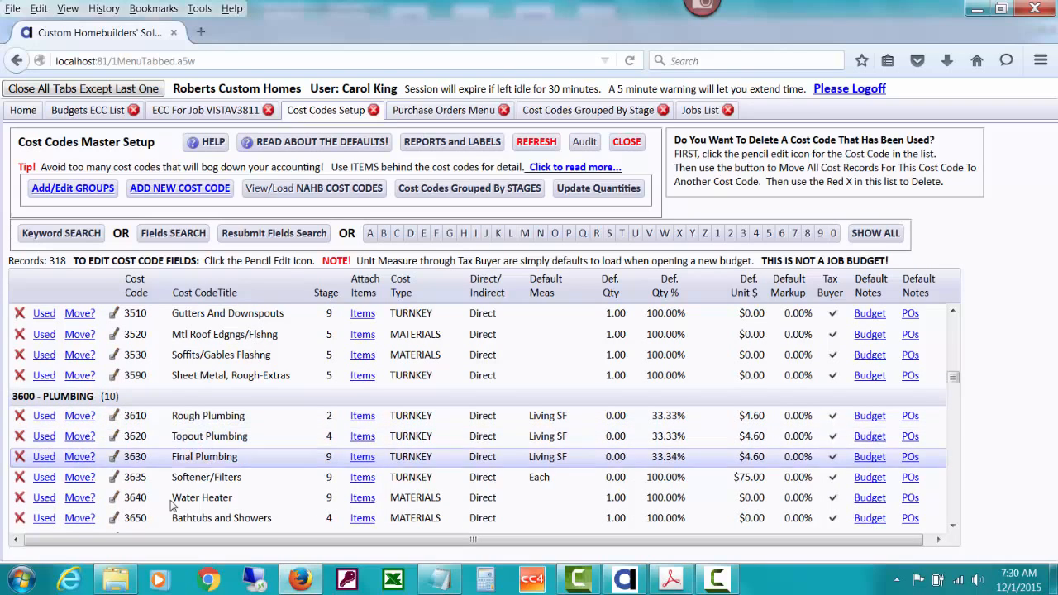
pyautogui.click(117, 579)
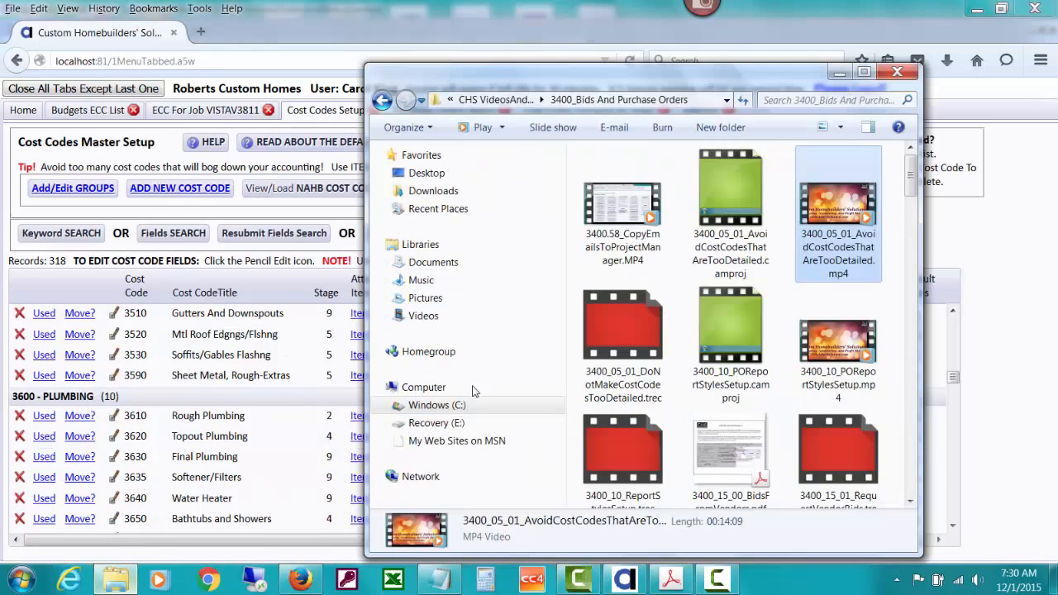
pyautogui.moveTo(914, 170); pyautogui.dragTo(915, 473)
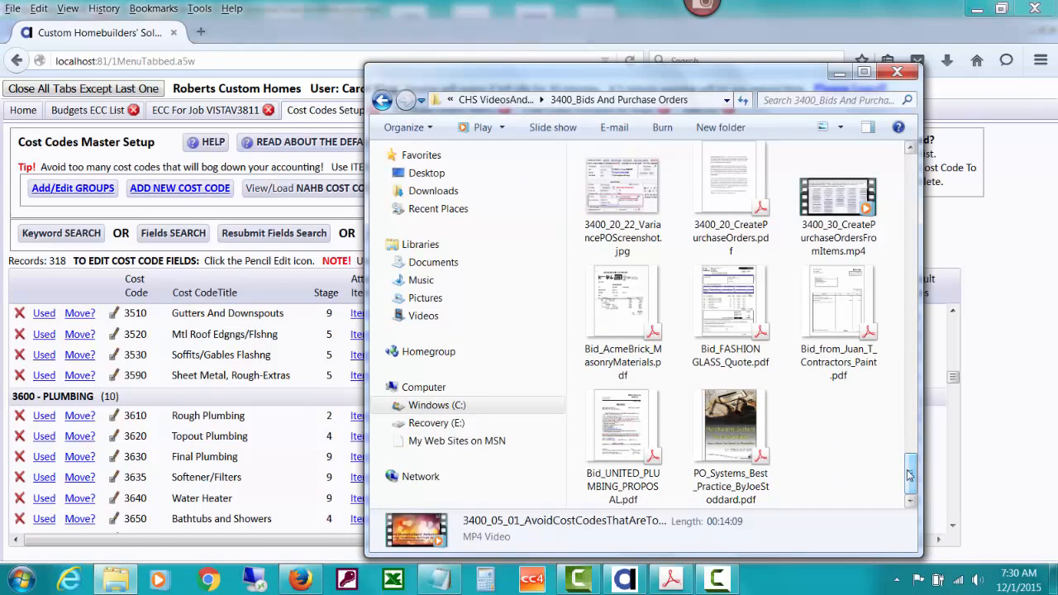
pyautogui.click(642, 468)
pyautogui.doubleClick(642, 468)
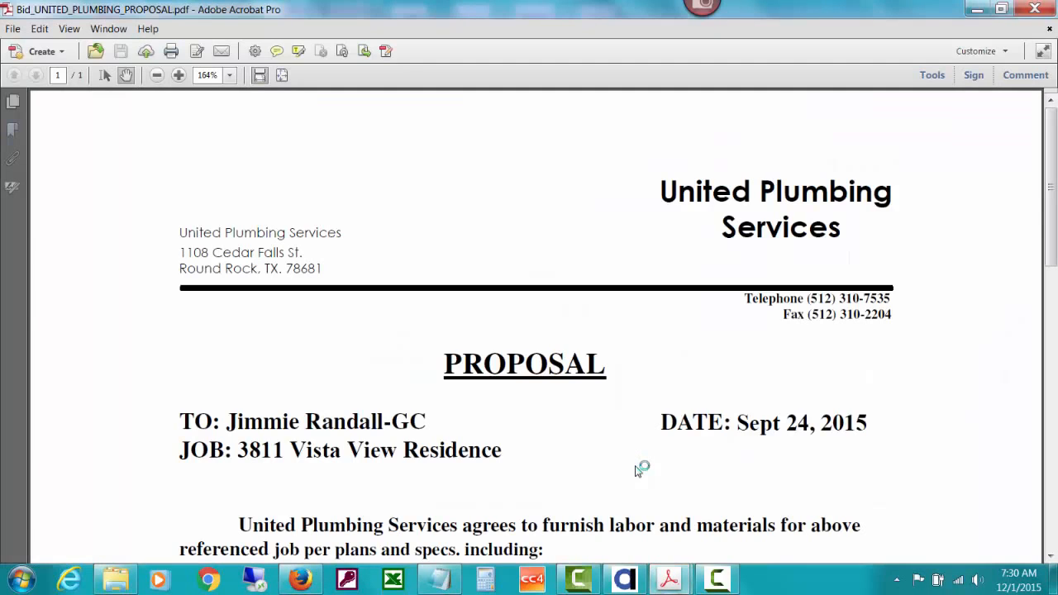
pyautogui.moveTo(1054, 206); pyautogui.dragTo(1054, 324)
pyautogui.scroll(-1, 1048, 391)
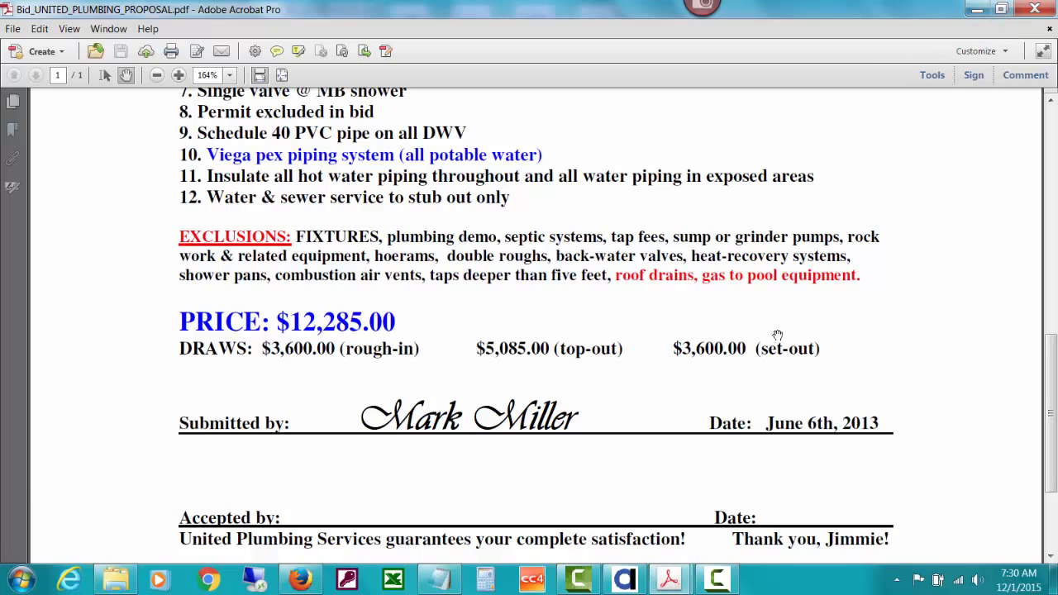
pyautogui.click(976, 9)
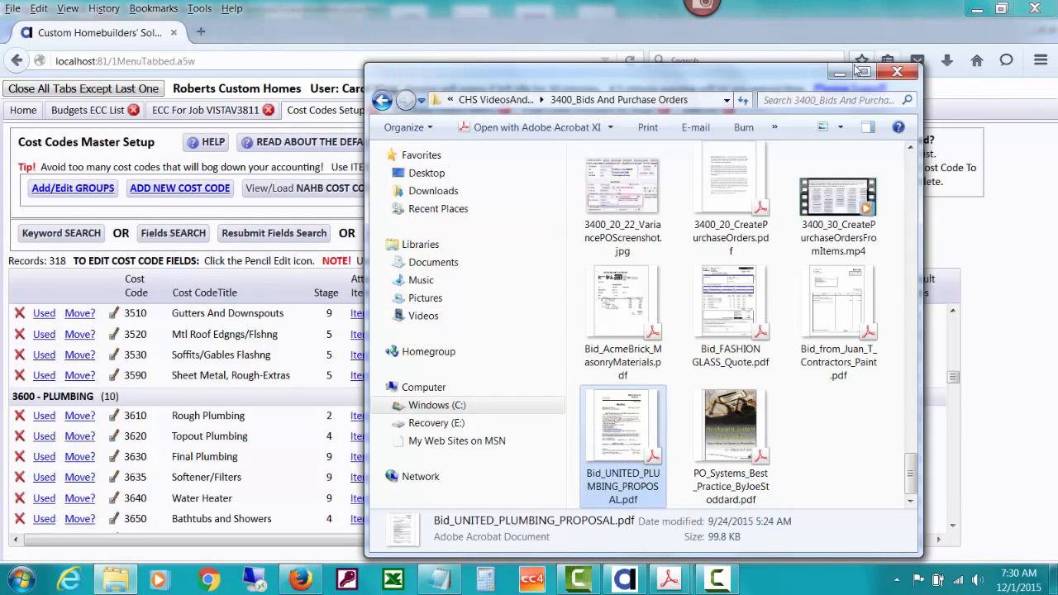
pyautogui.click(899, 73)
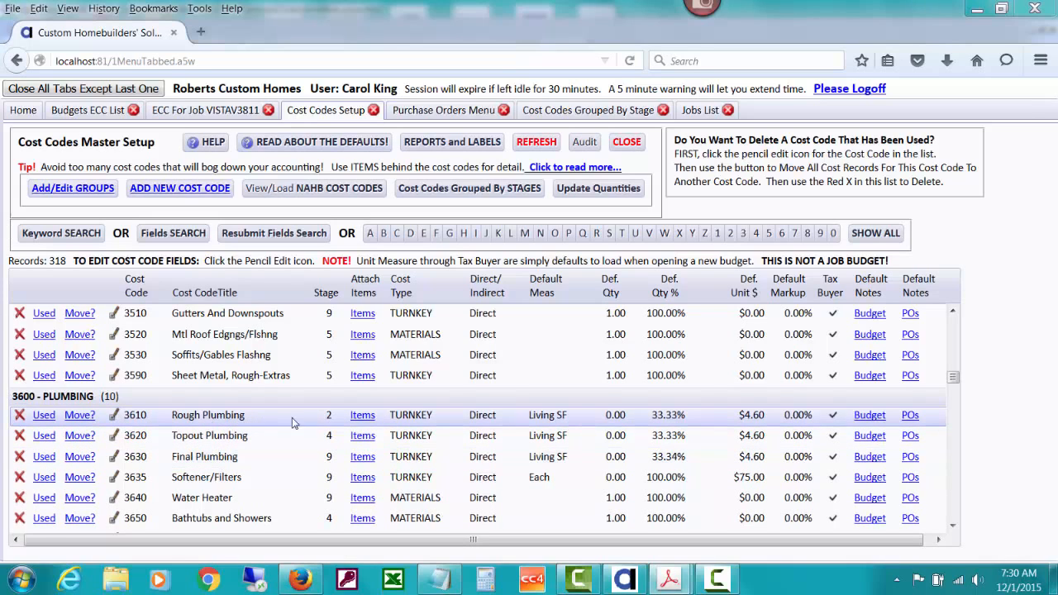
# Check the stages assigned to the Rough, Topout and Final Plumbing cost codes and look at the edit form of code 3610.
pyautogui.moveTo(328, 421)
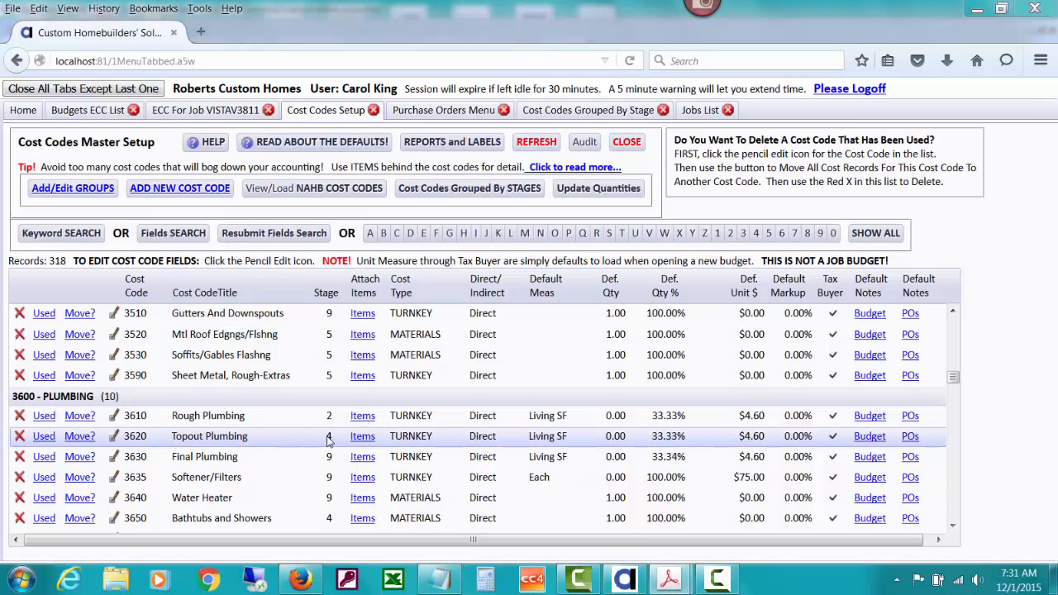
pyautogui.moveTo(328, 440)
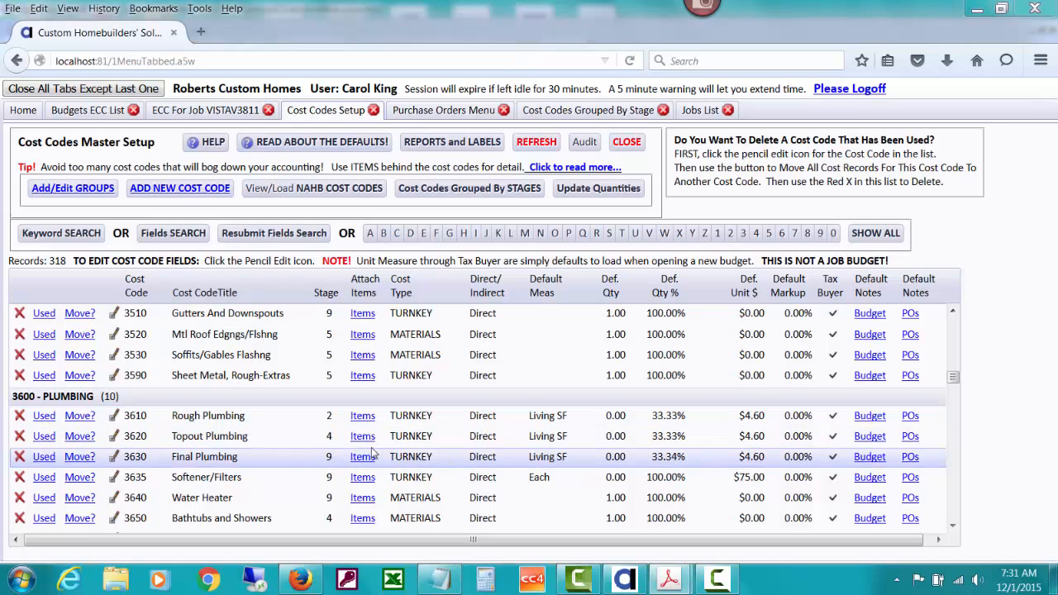
pyautogui.moveTo(328, 460)
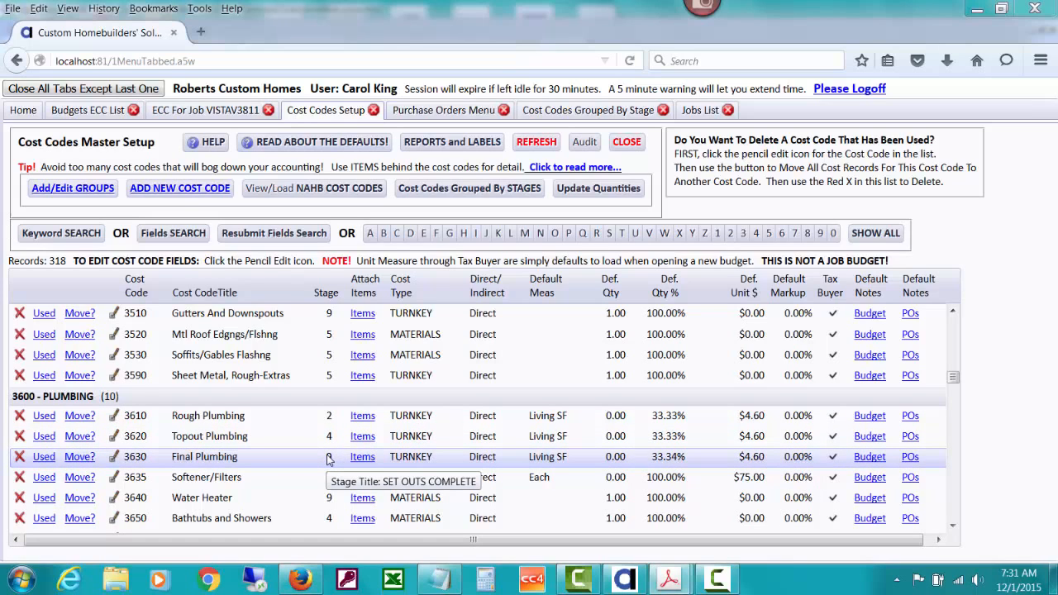
pyautogui.click(115, 416)
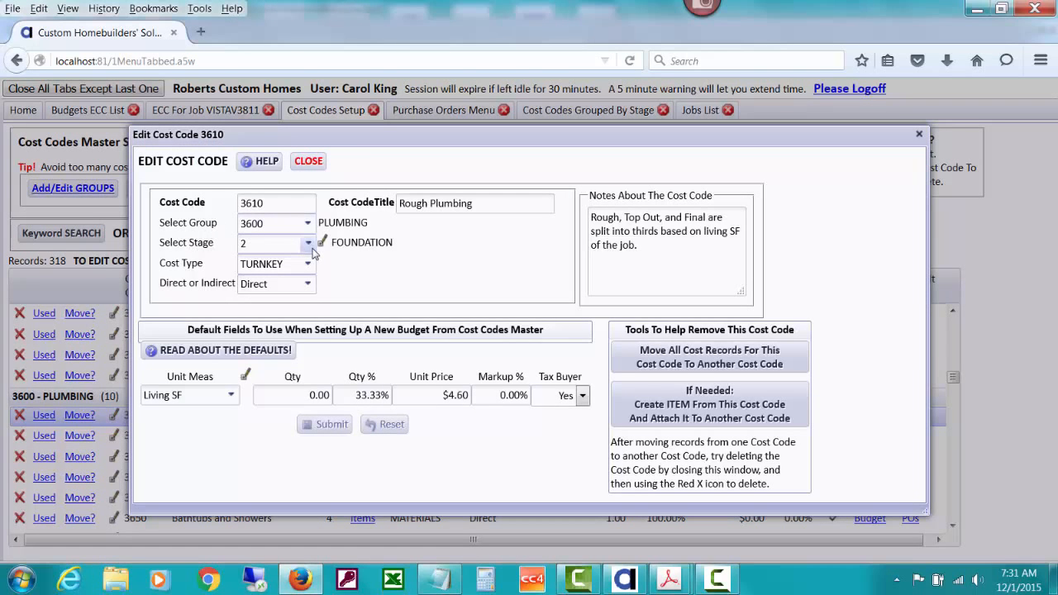
pyautogui.click(311, 162)
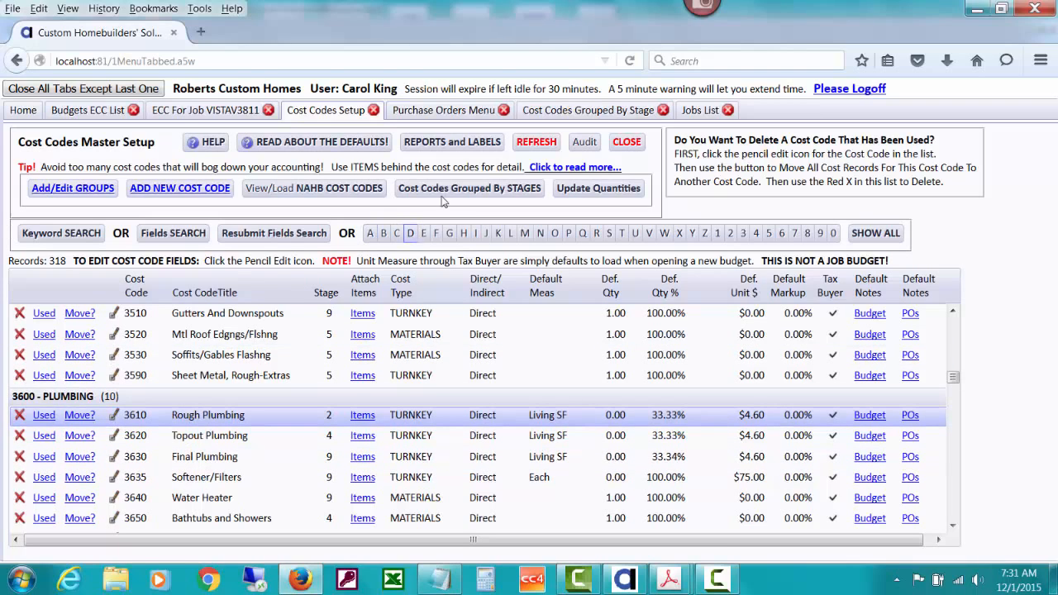
# Compare the plumbing purchase order amounts in the ECC worksheet for job VISTAV3811 with the draws in the United Plumbing proposal.
pyautogui.click(435, 113)
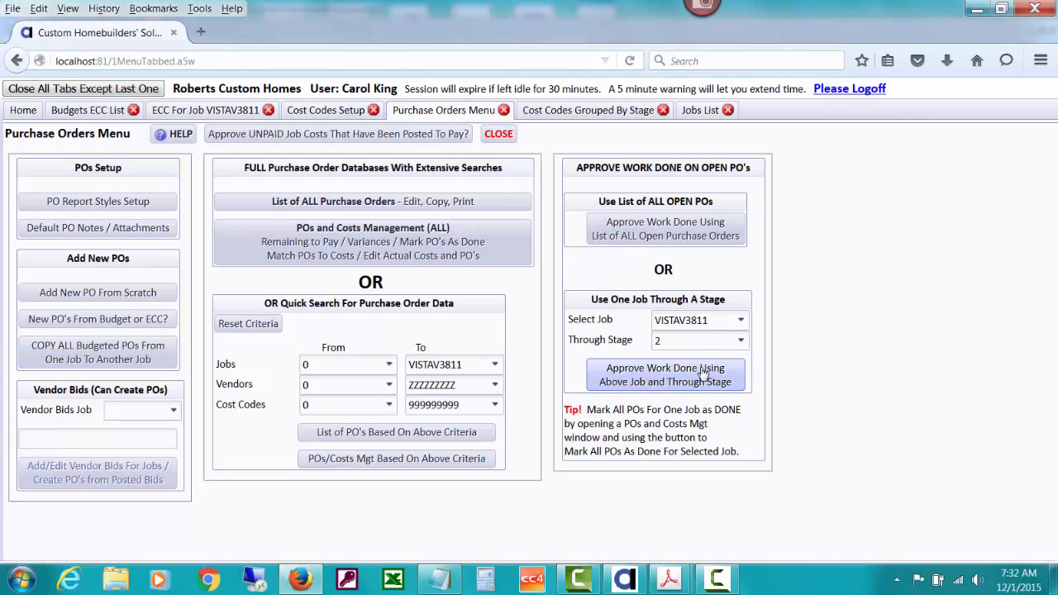
pyautogui.click(333, 110)
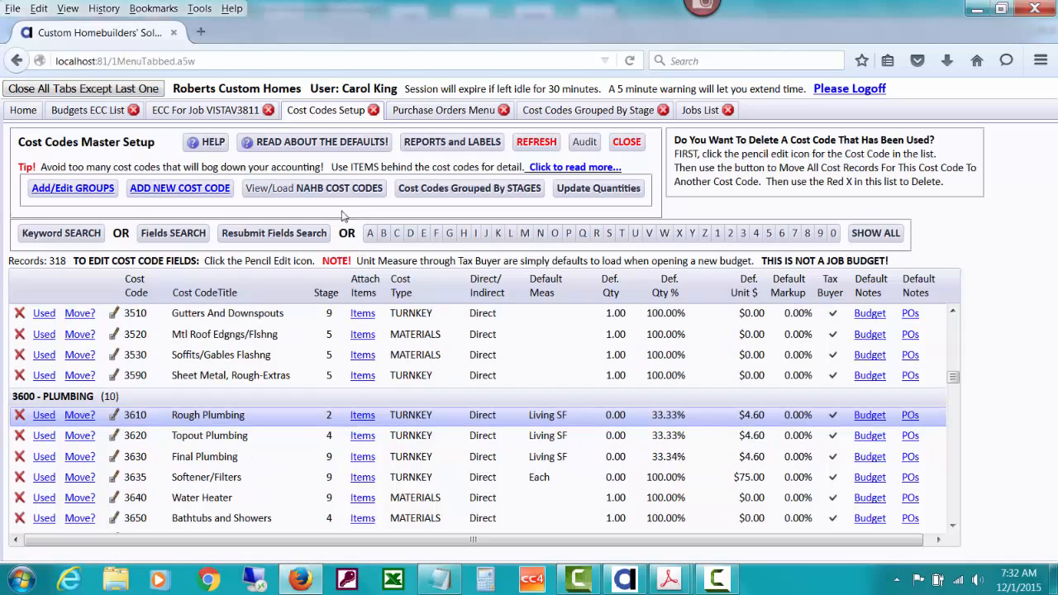
pyautogui.click(222, 113)
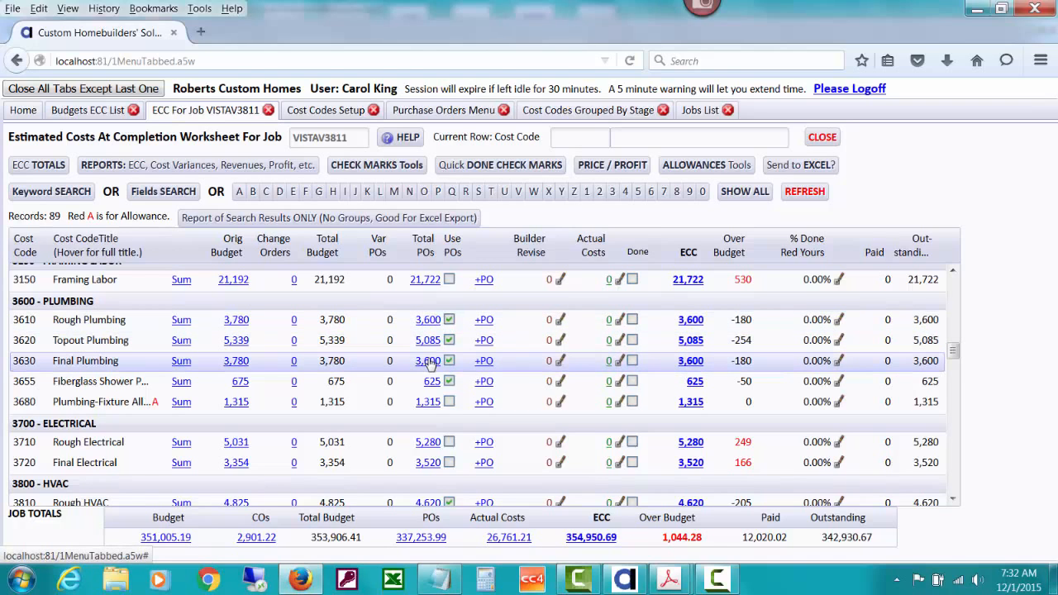
pyautogui.moveTo(682, 579)
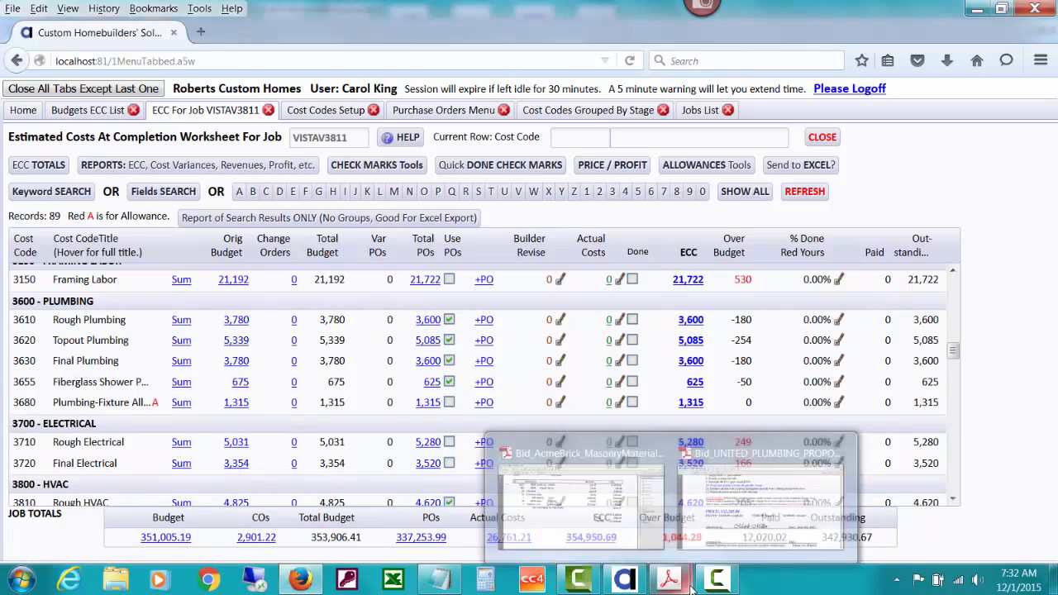
pyautogui.click(755, 532)
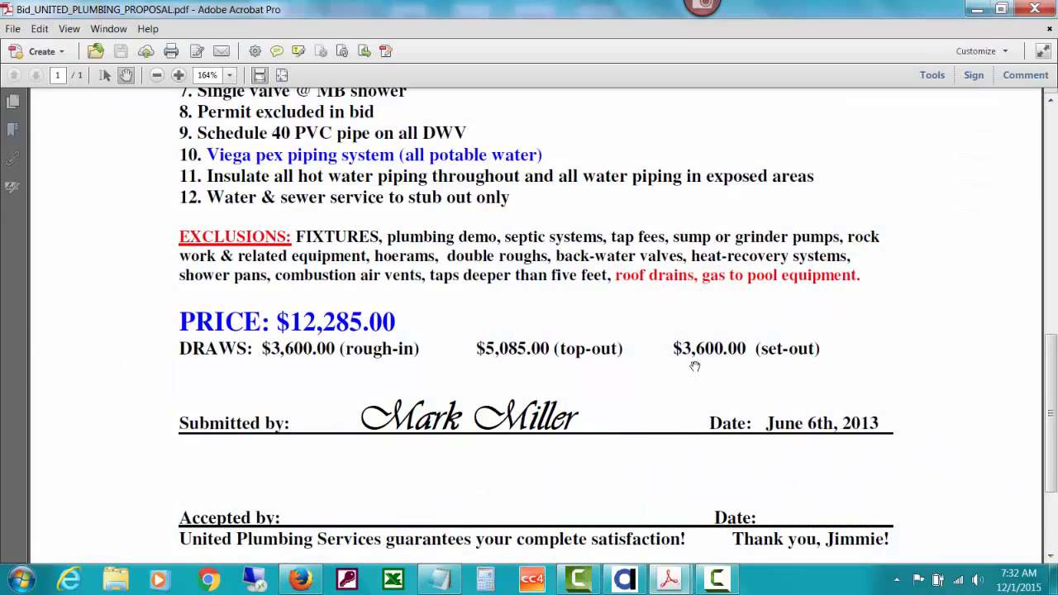
pyautogui.click(976, 9)
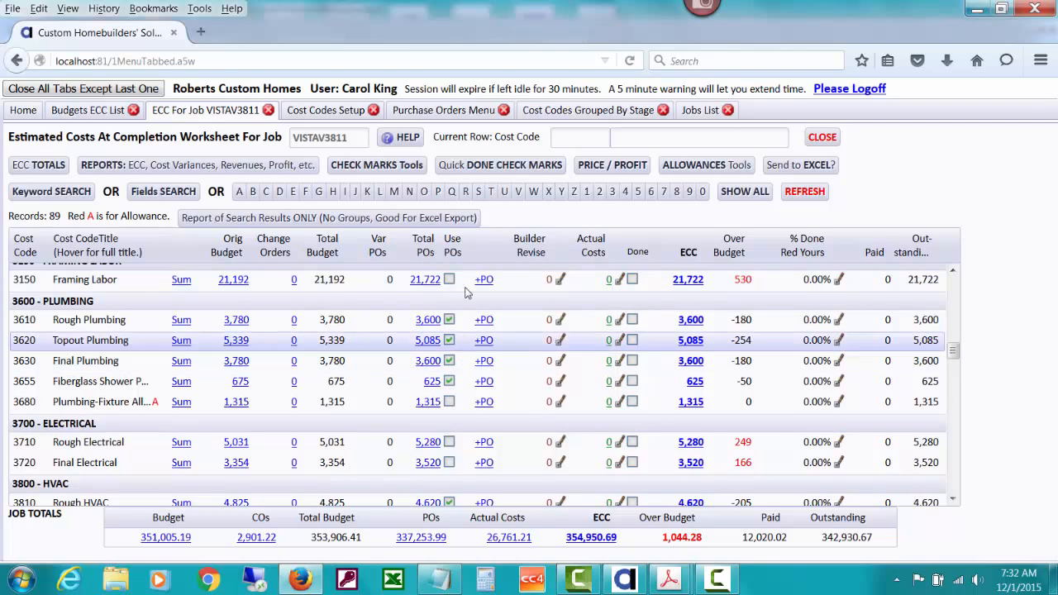
# Approve the work done on the 3610 Rough Plumbing purchase order among the open POs for job VISTAV3811 through stage 2.
pyautogui.click(445, 112)
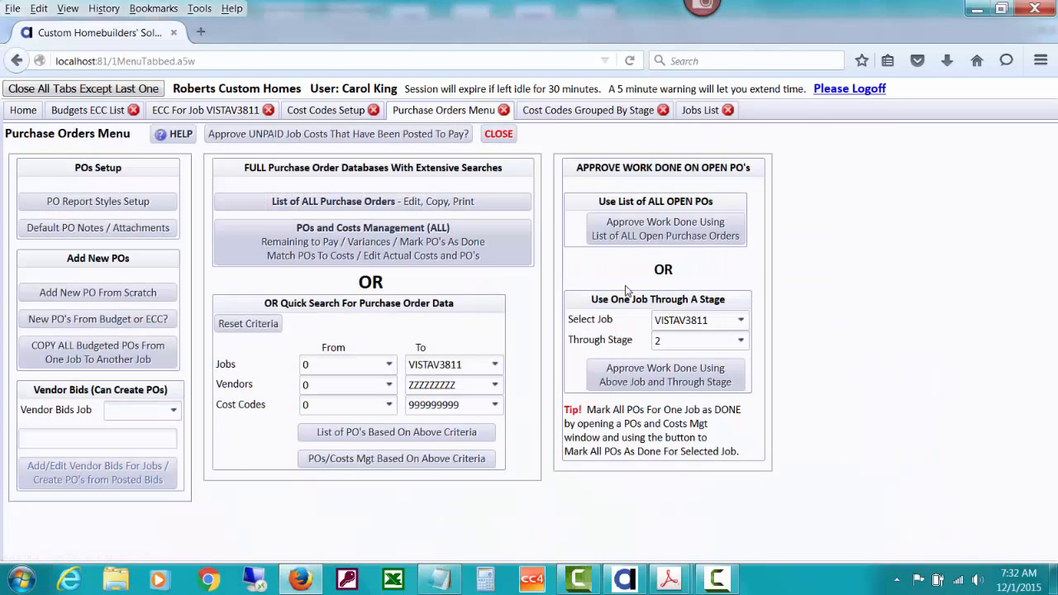
pyautogui.click(724, 381)
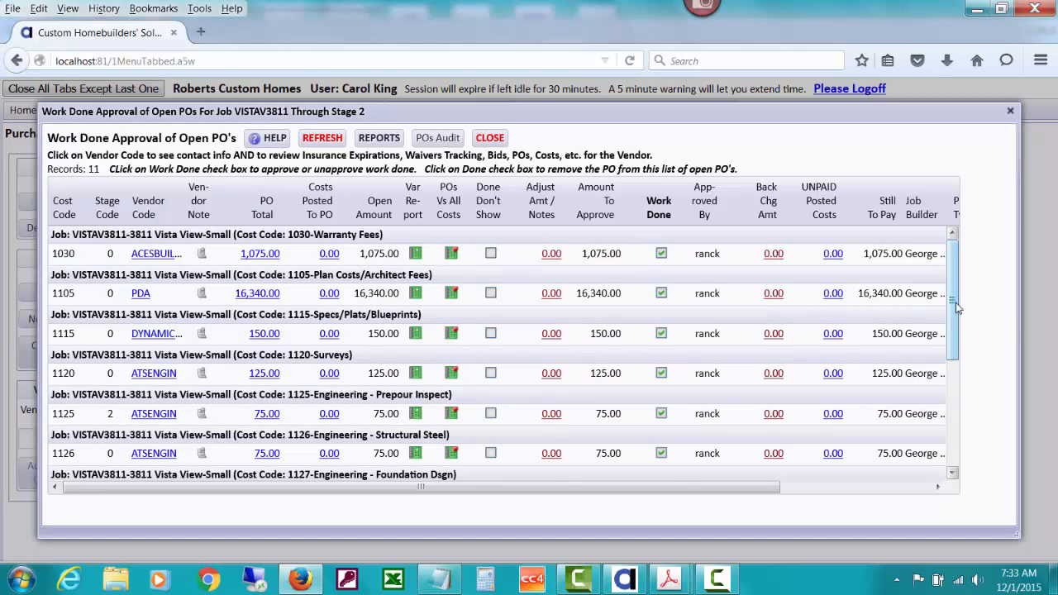
pyautogui.moveTo(955, 307); pyautogui.dragTo(948, 443)
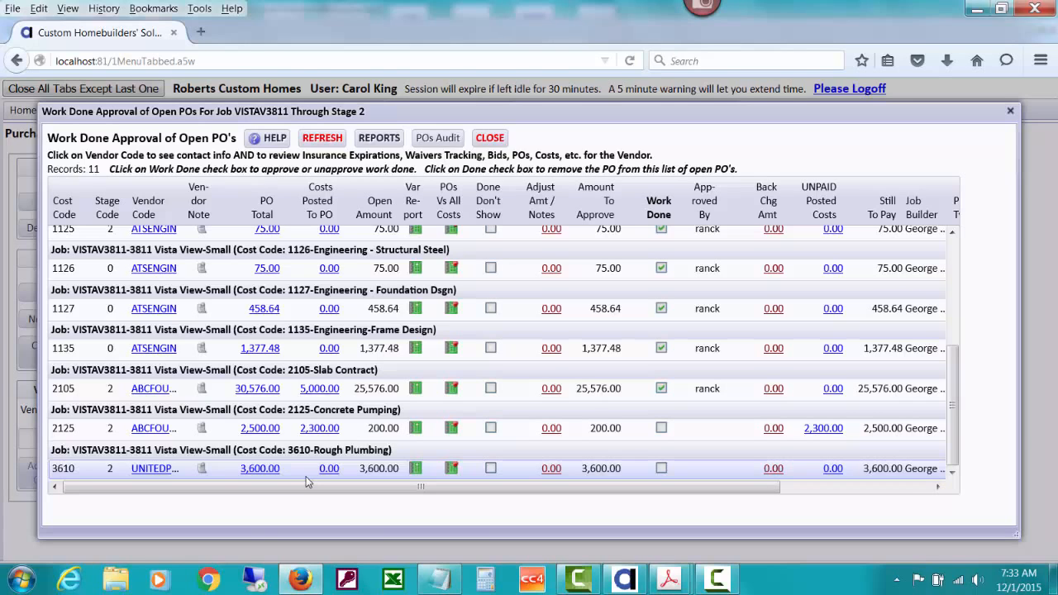
pyautogui.click(661, 470)
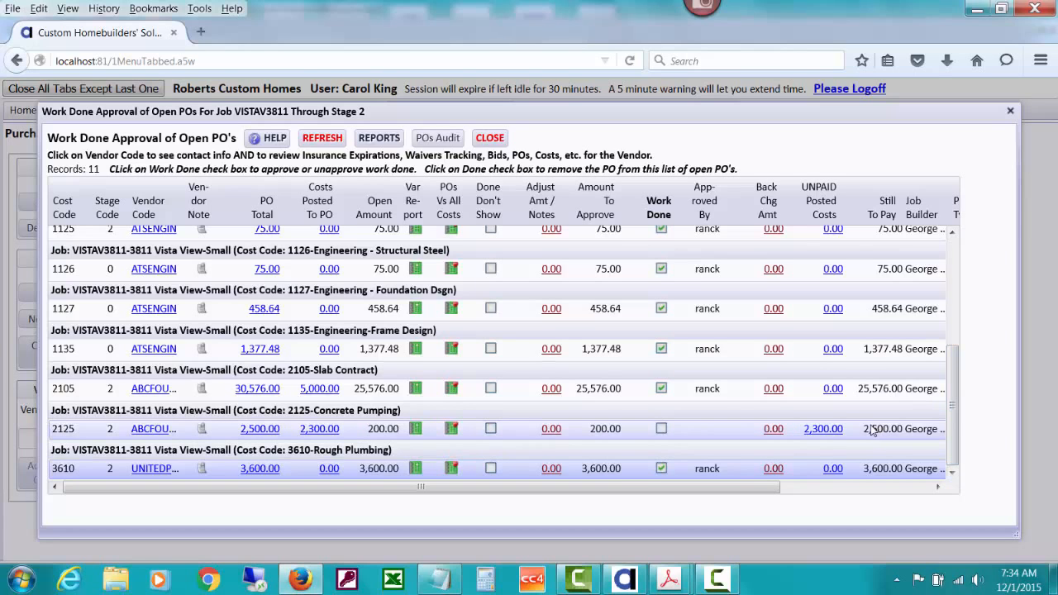
pyautogui.click(490, 139)
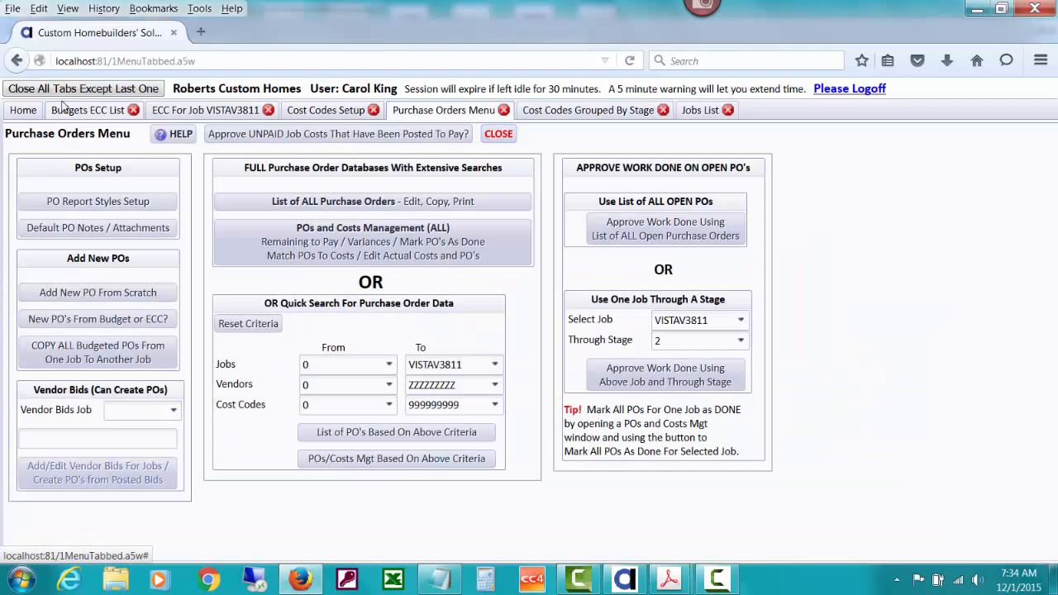
# Open the list of open or approved purchase orders used for posting payables bills.
pyautogui.click(18, 111)
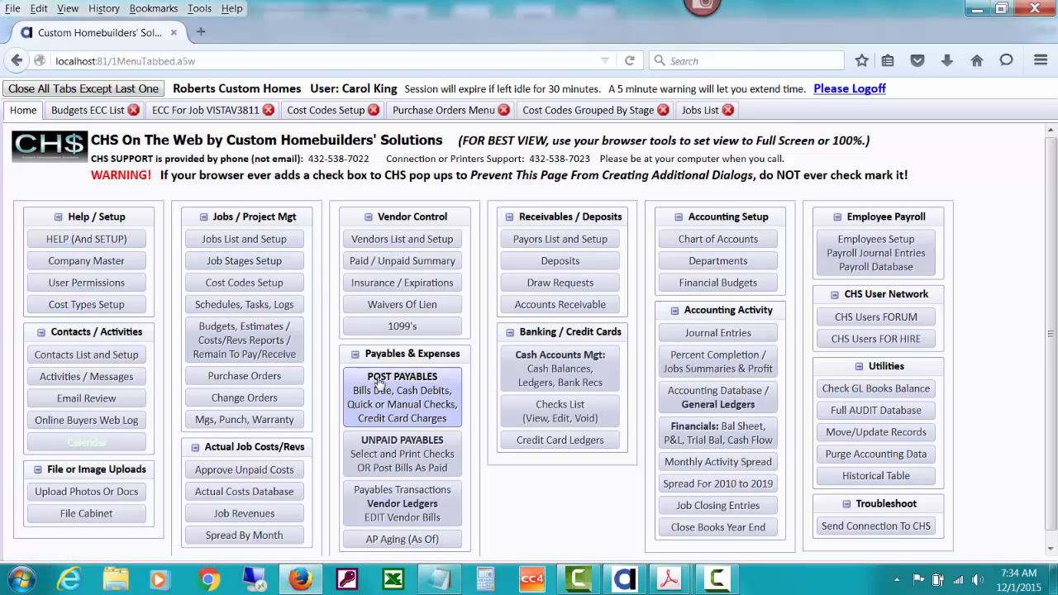
pyautogui.click(435, 404)
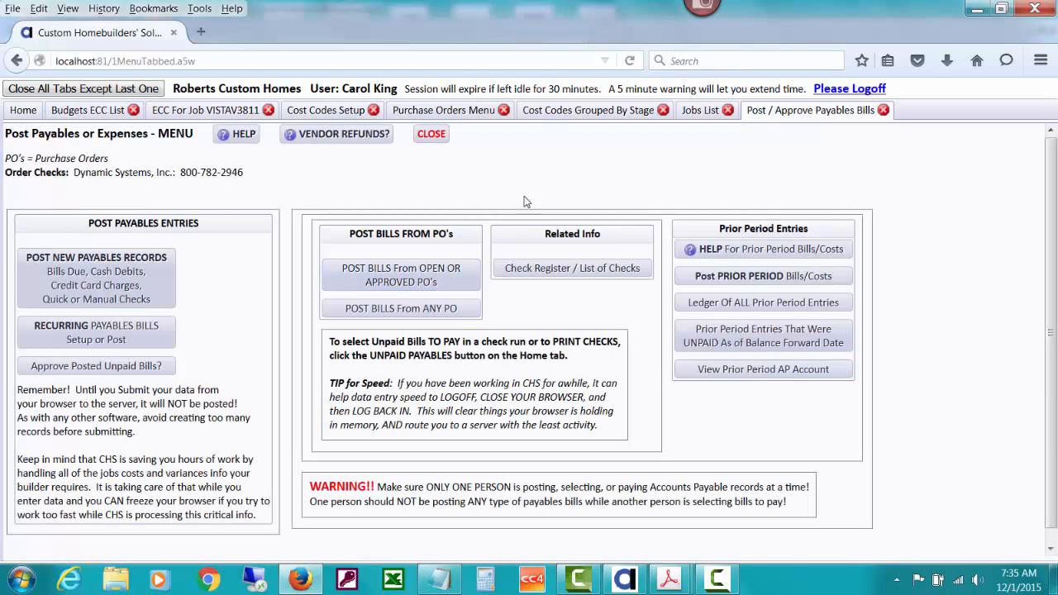
pyautogui.click(433, 281)
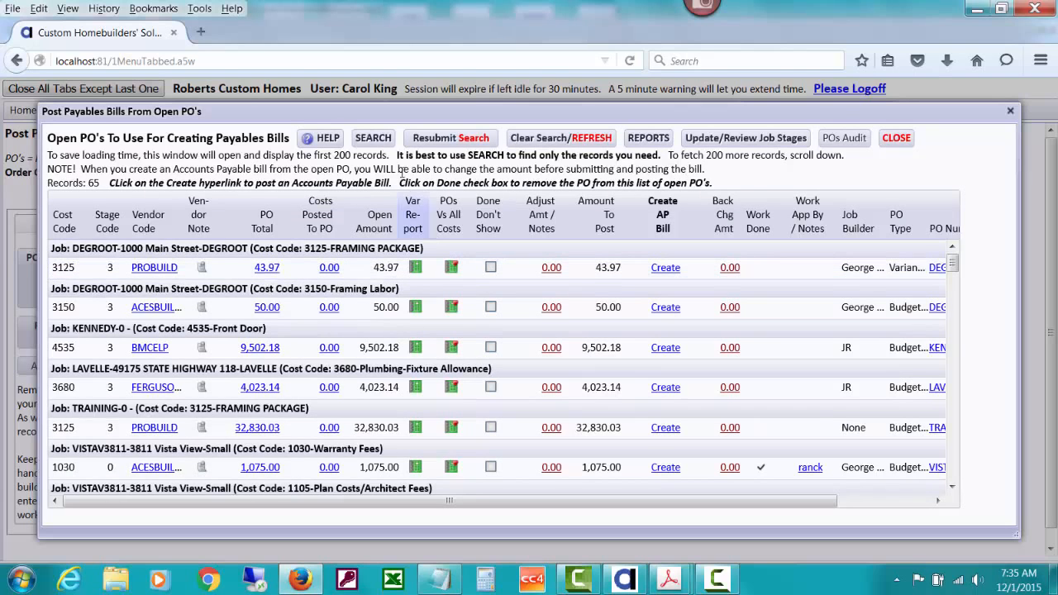
# Search the open POs for job VISTAV3811 through stage <=2 and review the list down to 3610 Rough Plumbing.
pyautogui.click(385, 139)
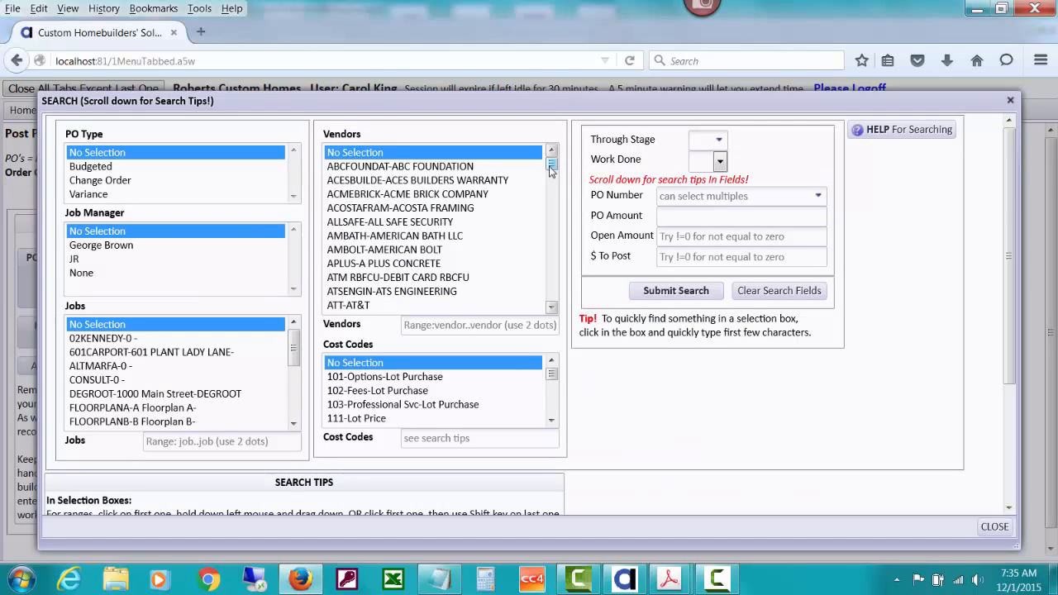
pyautogui.scroll(-5, 550, 174)
pyautogui.moveTo(550, 192); pyautogui.dragTo(551, 217)
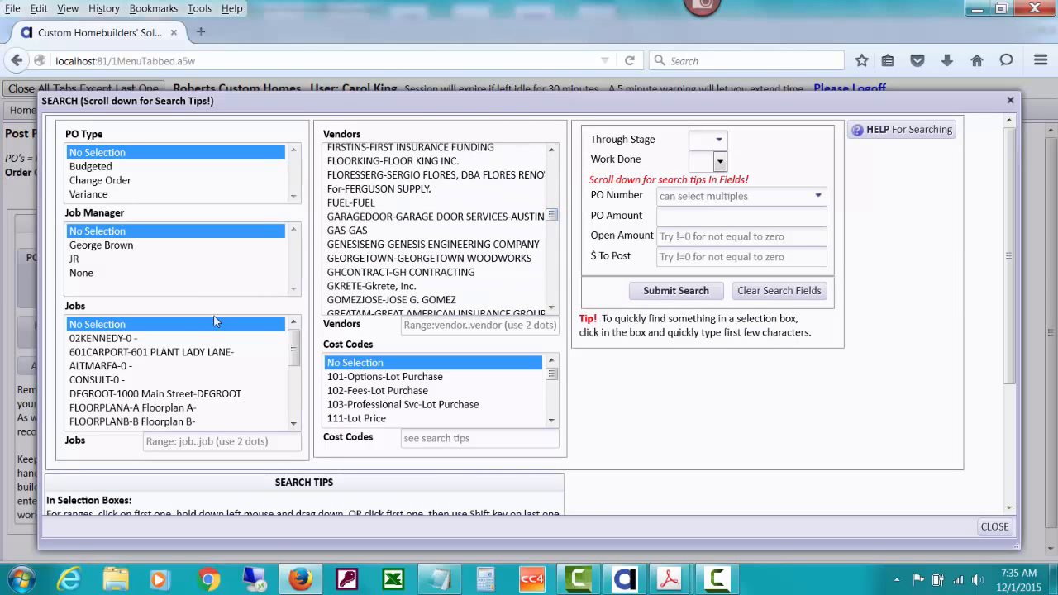
pyautogui.moveTo(294, 353); pyautogui.dragTo(299, 405)
pyautogui.click(224, 424)
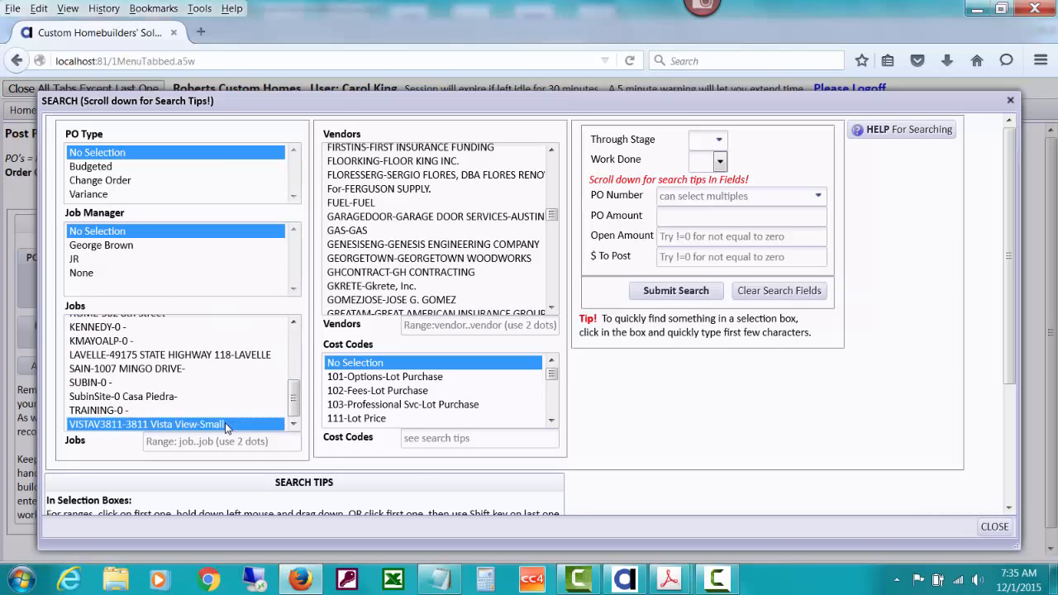
pyautogui.click(719, 140)
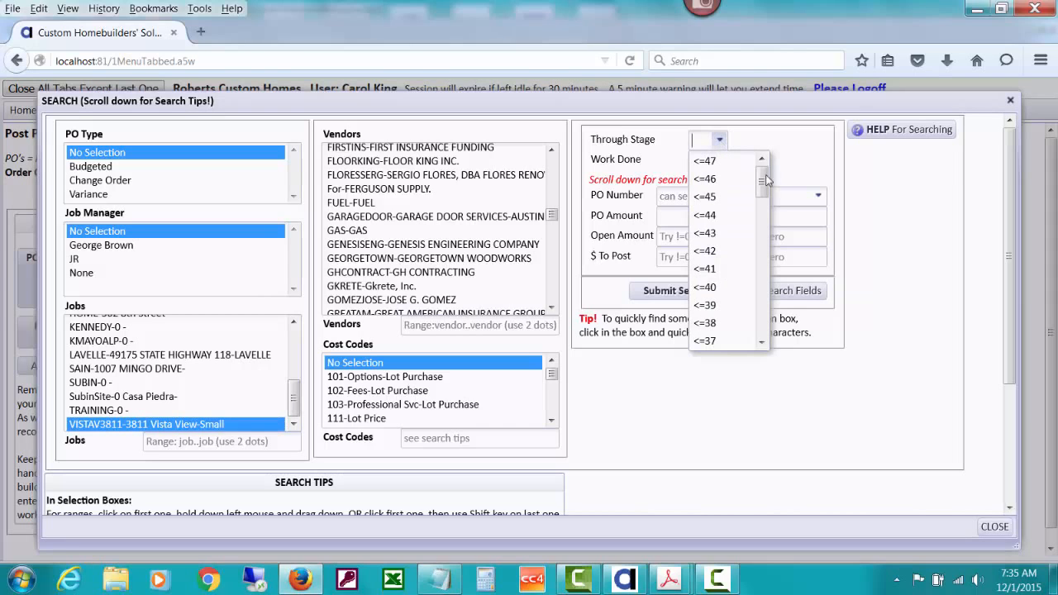
pyautogui.moveTo(765, 180); pyautogui.dragTo(772, 329)
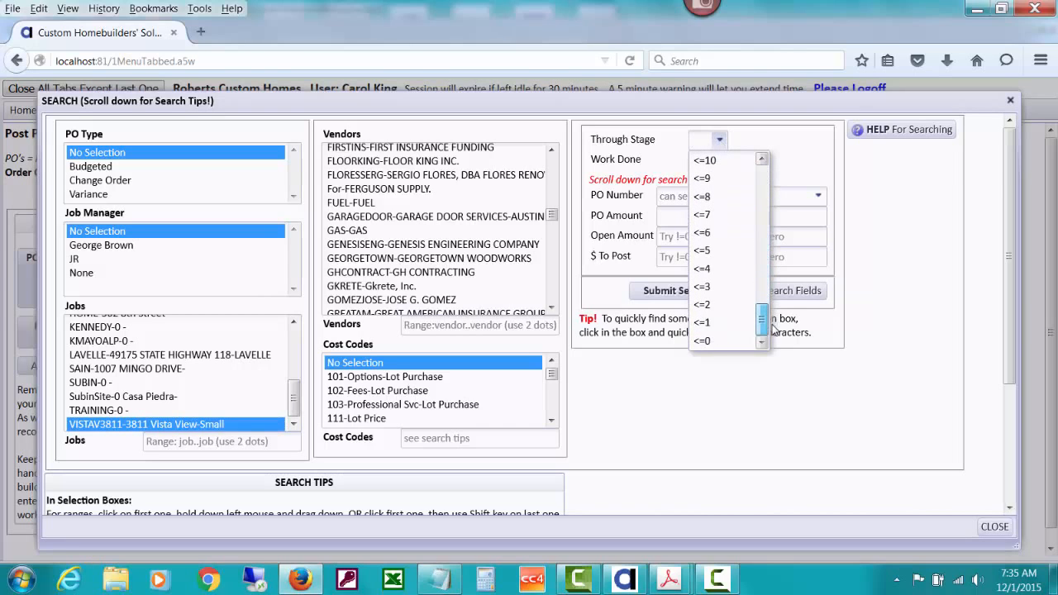
pyautogui.click(734, 306)
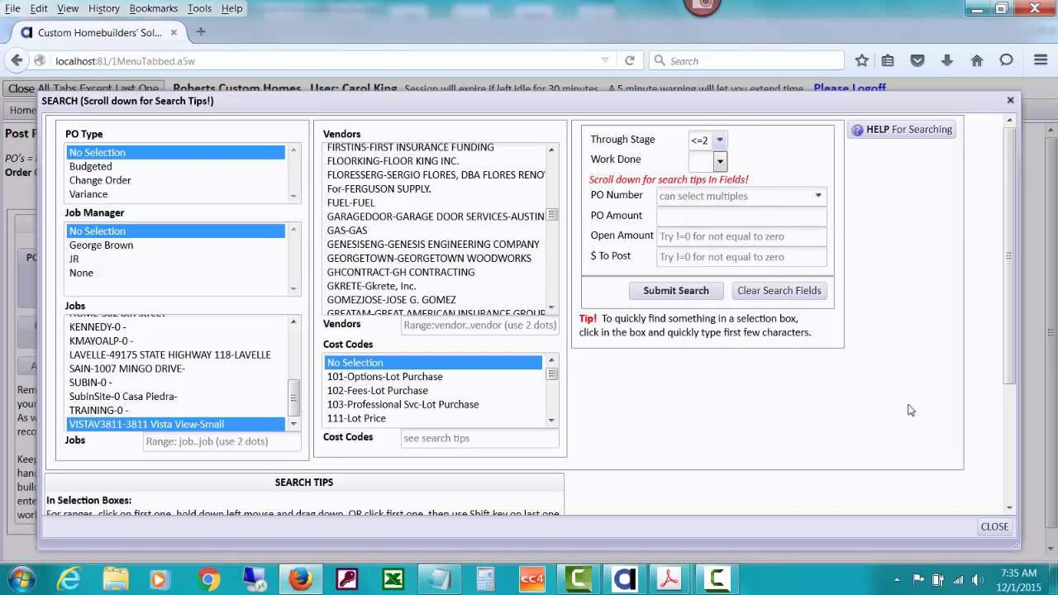
pyautogui.click(686, 292)
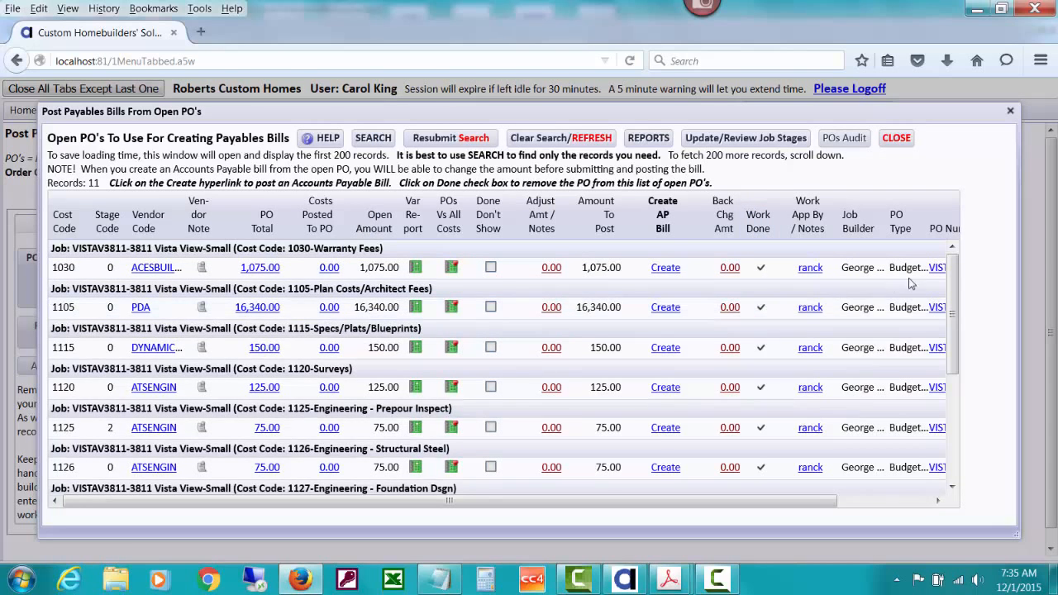
pyautogui.scroll(-3, 961, 349)
pyautogui.scroll(-2, 961, 364)
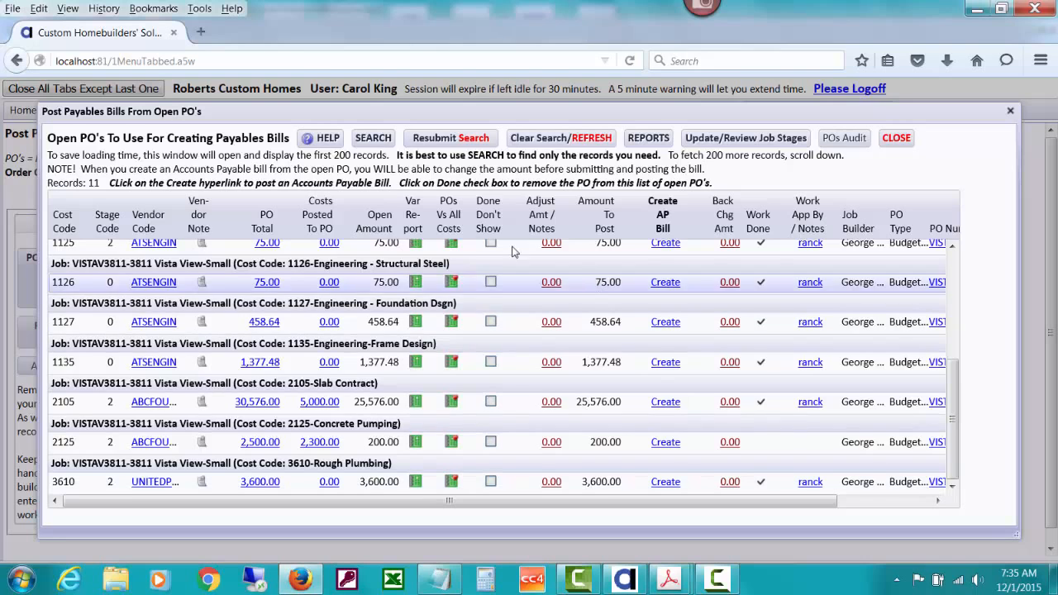
# Narrow the VISTAV3811 open PO search to those with work done and review the approved POs.
pyautogui.click(372, 138)
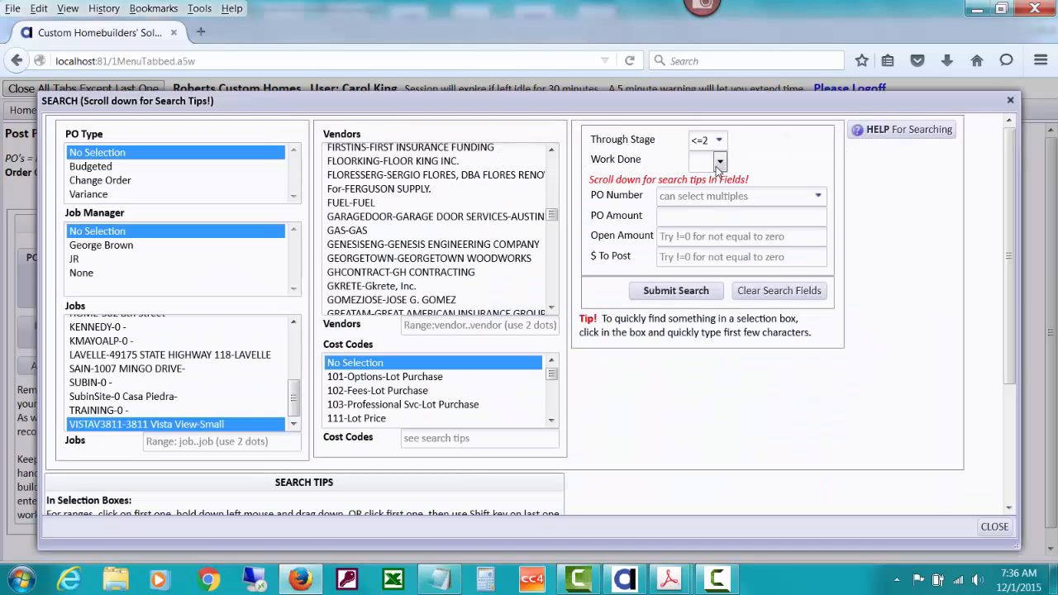
pyautogui.click(718, 164)
pyautogui.click(703, 193)
pyautogui.click(696, 291)
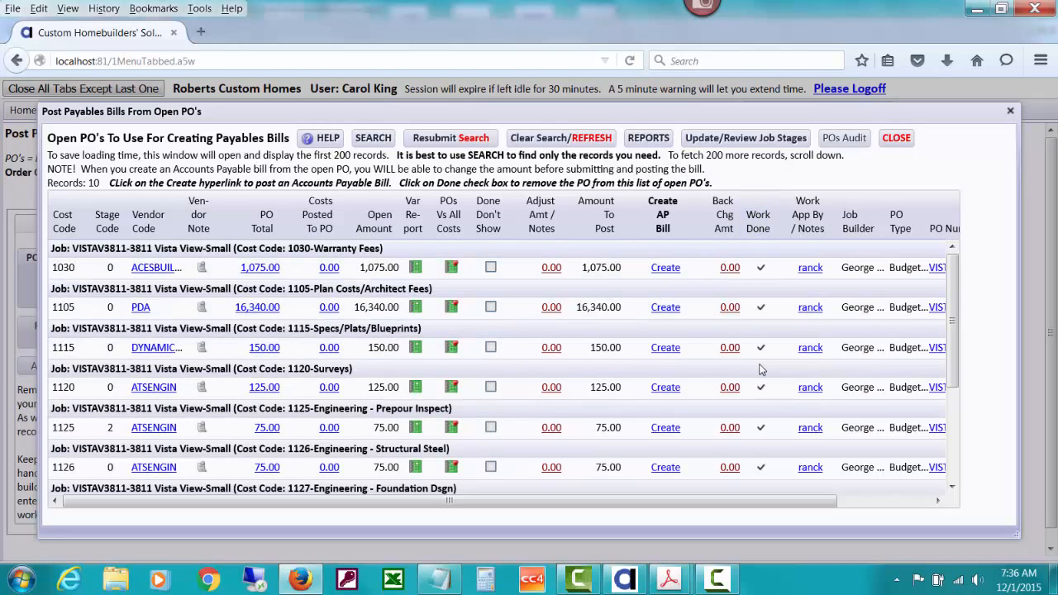
pyautogui.scroll(-1, 950, 289)
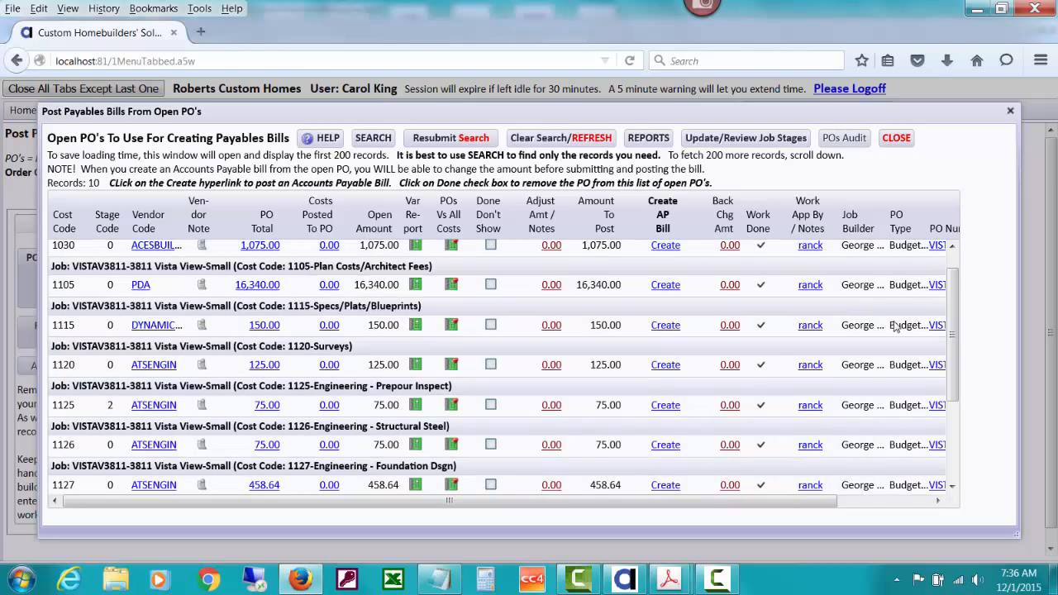
pyautogui.moveTo(952, 337); pyautogui.dragTo(952, 416)
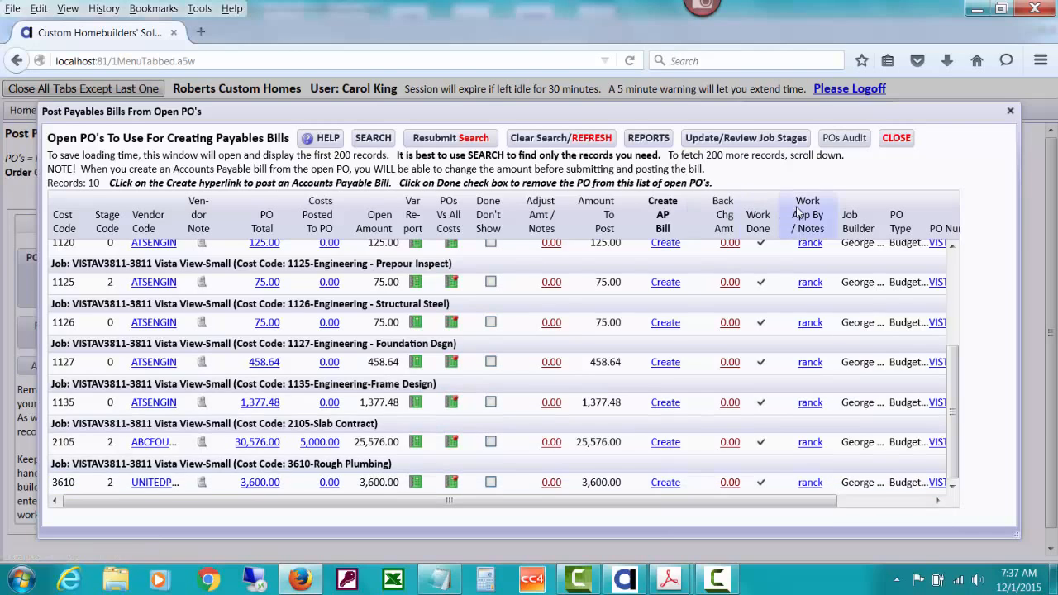
# Close the open PO list for payables bills and return to the 3600 Plumbing codes in the cost codes setup.
pyautogui.click(894, 138)
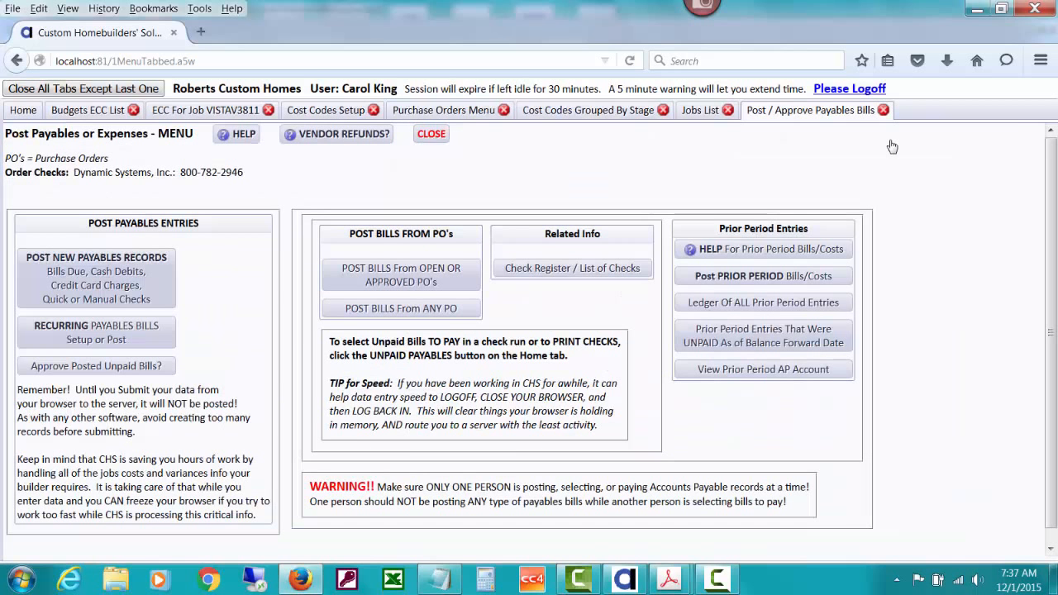
pyautogui.click(289, 114)
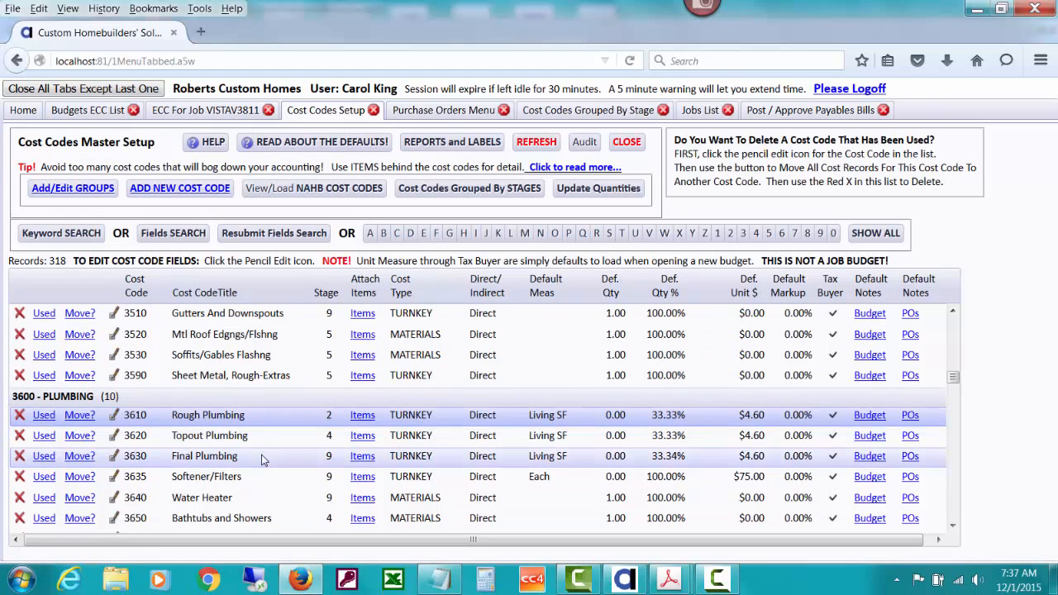